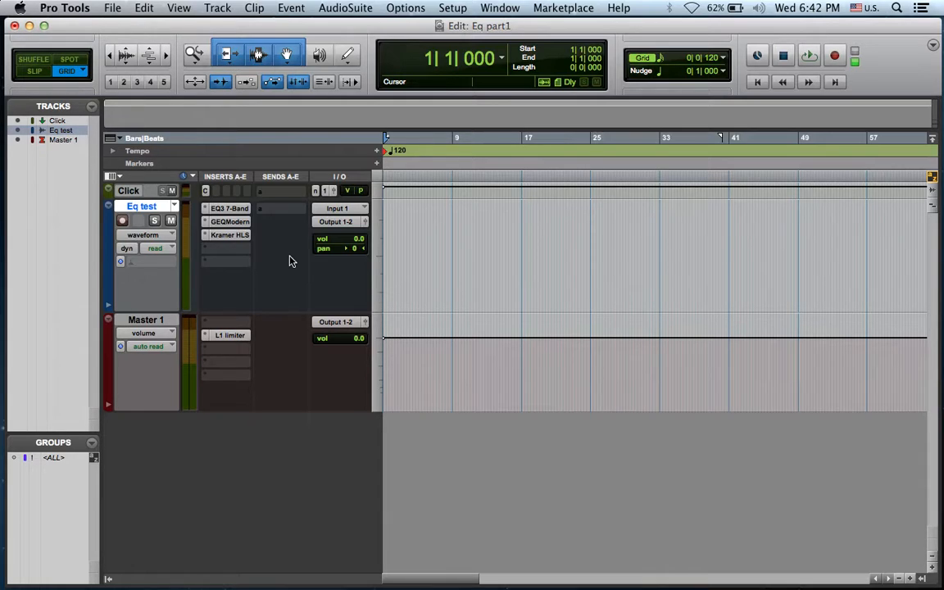
In the Eq test track's EQ3 7-Band, set the HMF band to 10.6 dB gain, Q 8.13 and 2.05 kHz, and switch the band out
{"action": "left_click", "coordinate": [228, 208]}
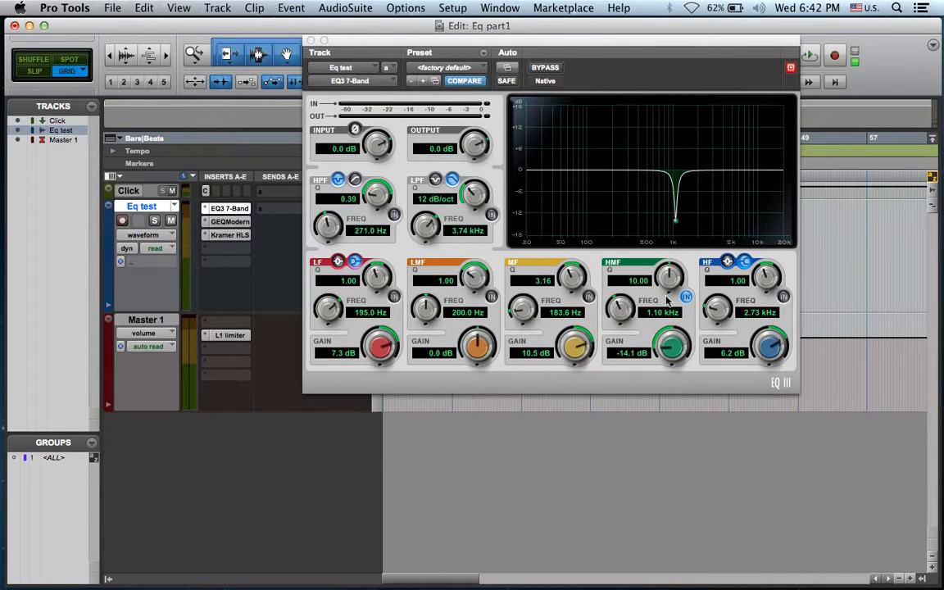
{"action": "left_click", "coordinate": [686, 296]}
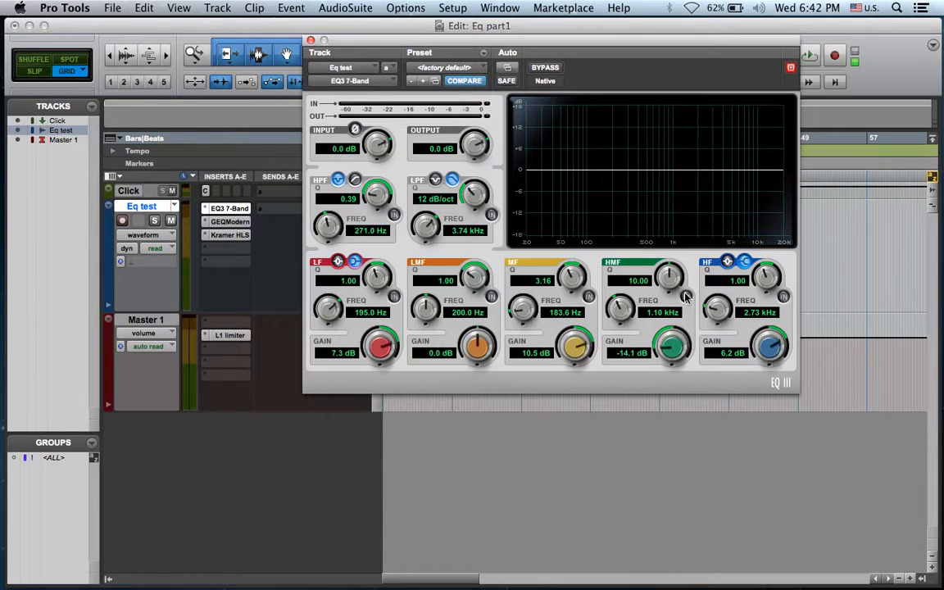
{"action": "left_click", "coordinate": [685, 297]}
{"action": "left_click_drag", "start_coordinate": [669, 358], "coordinate": [669, 278]}
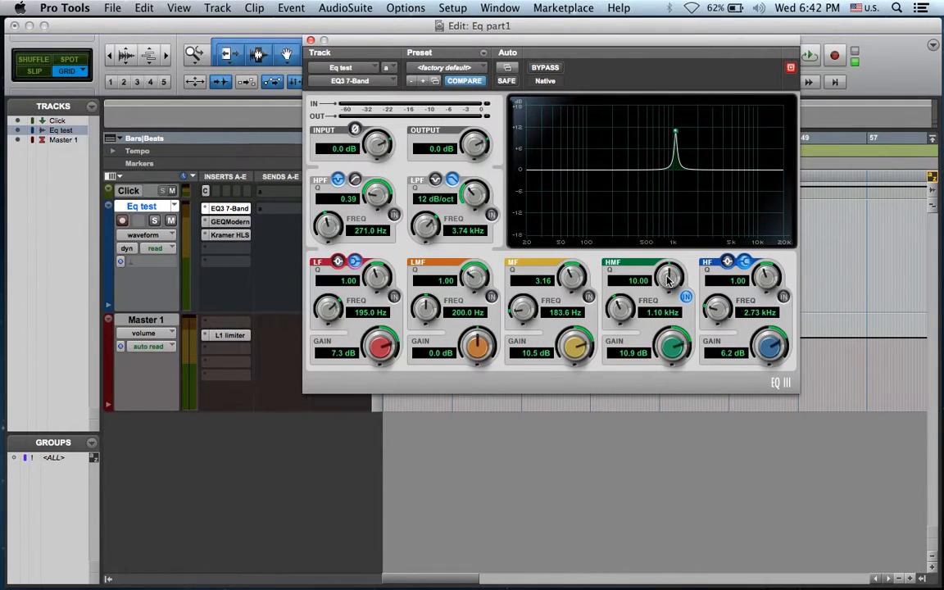
{"action": "mouse_move", "coordinate": [676, 348]}
{"action": "left_mouse_down"}
{"action": "mouse_move", "coordinate": [678, 311]}
{"action": "mouse_move", "coordinate": [661, 416]}
{"action": "mouse_move", "coordinate": [670, 338]}
{"action": "mouse_move", "coordinate": [672, 345]}
{"action": "left_mouse_up"}
{"action": "mouse_move", "coordinate": [668, 276]}
{"action": "left_mouse_down"}
{"action": "mouse_move", "coordinate": [644, 360]}
{"action": "mouse_move", "coordinate": [642, 316]}
{"action": "mouse_move", "coordinate": [664, 277]}
{"action": "mouse_move", "coordinate": [653, 315]}
{"action": "mouse_move", "coordinate": [636, 331]}
{"action": "mouse_move", "coordinate": [660, 293]}
{"action": "left_mouse_up"}
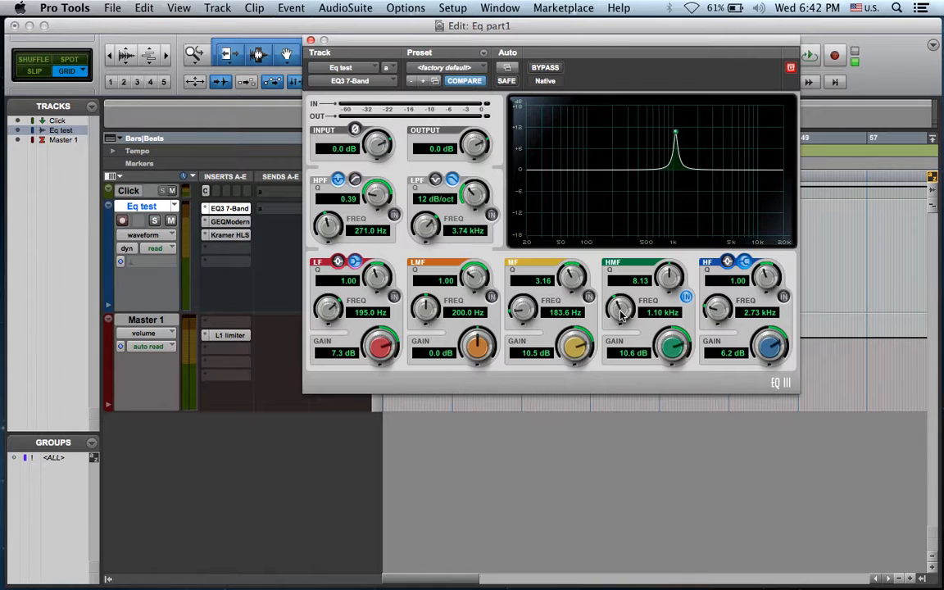
{"action": "left_click_drag", "start_coordinate": [620, 315], "coordinate": [632, 295]}
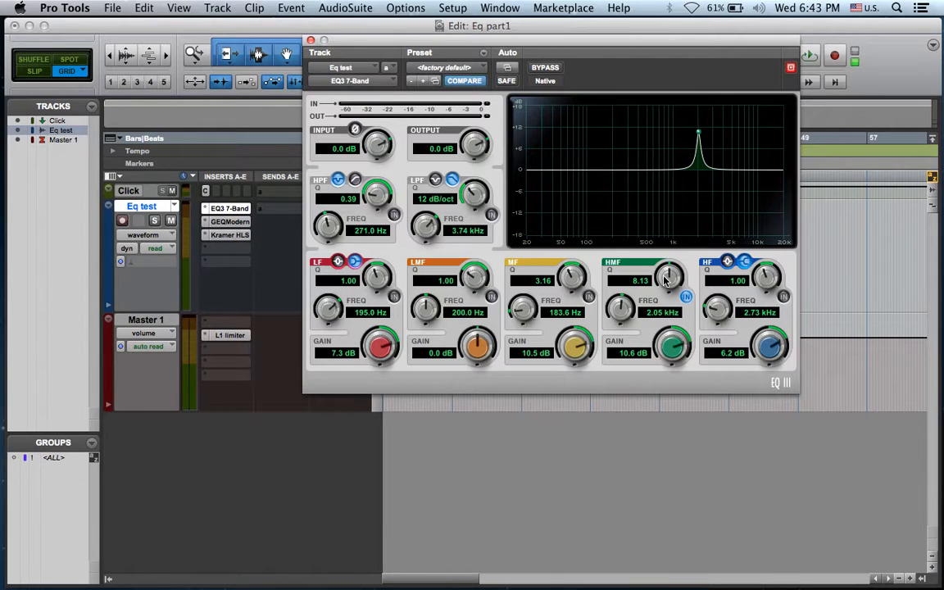
{"action": "left_click", "coordinate": [686, 298]}
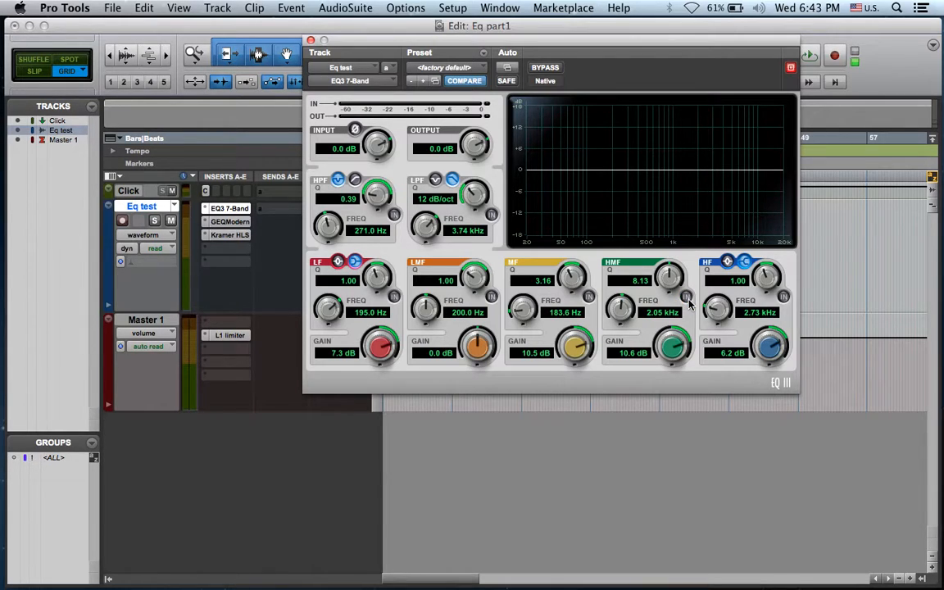
In the Eq test track's GEQ Modern, switch off the parametric band and raise the 500 Hz fader to 3.1 dB
{"action": "left_click", "coordinate": [229, 221]}
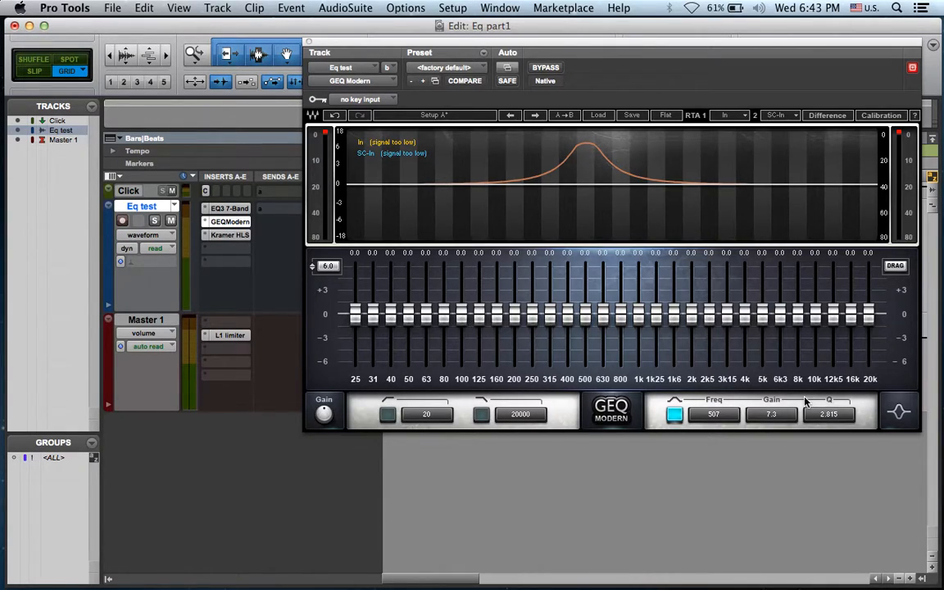
{"action": "left_click", "coordinate": [673, 414]}
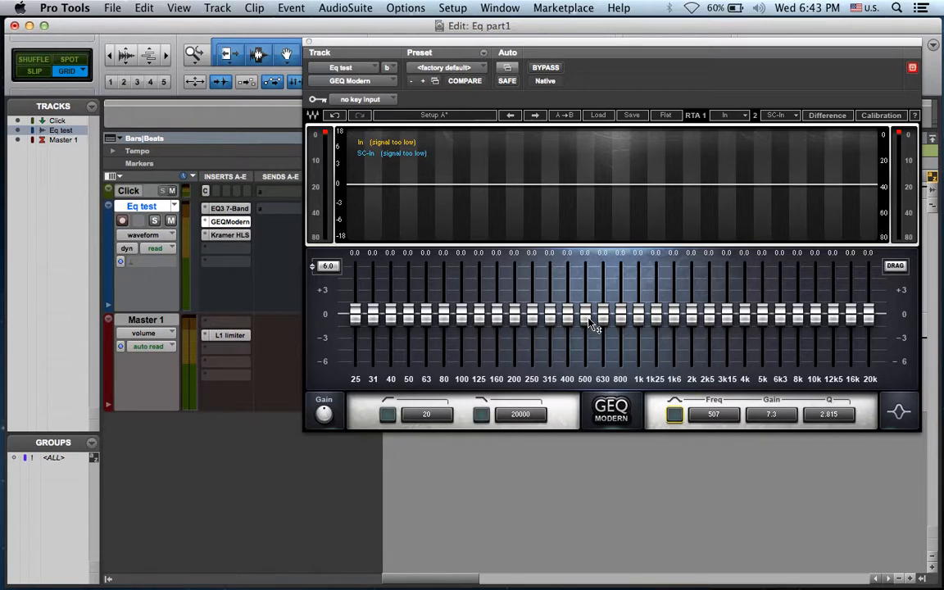
{"action": "left_click_drag", "start_coordinate": [588, 322], "coordinate": [591, 298]}
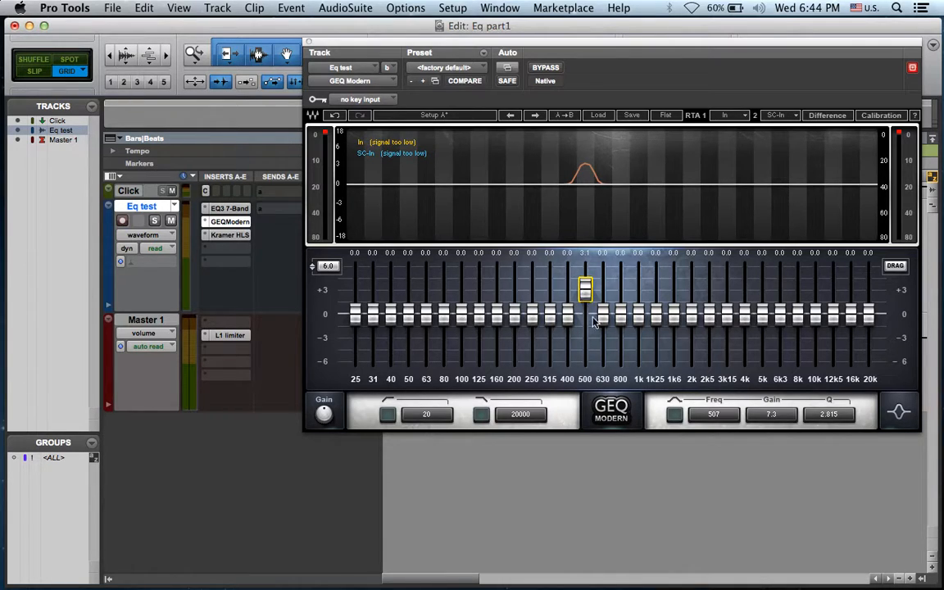
Switch the GEQ Modern's parametric band back on and set it to Q 2.937 at 171 Hz
{"action": "left_click", "coordinate": [673, 415]}
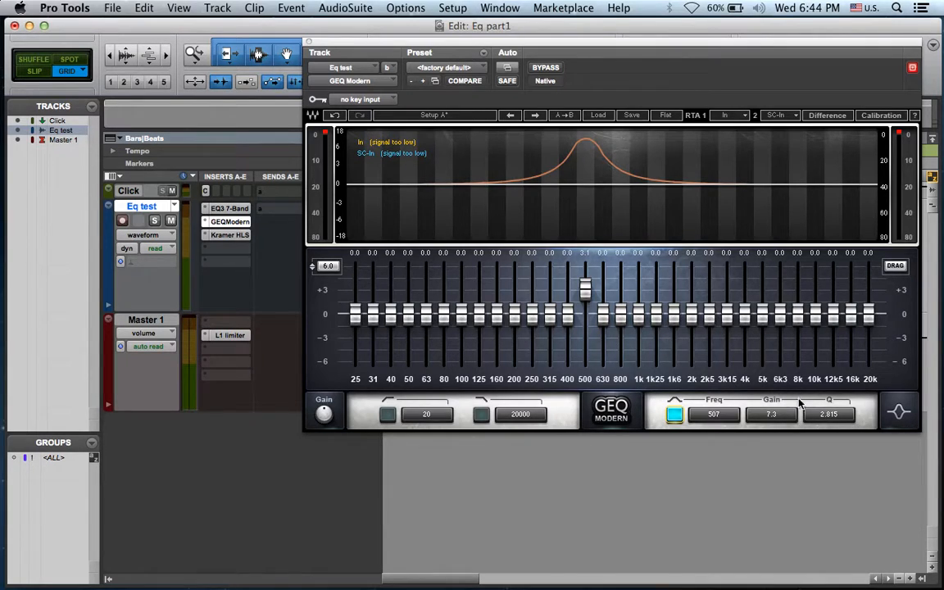
{"action": "mouse_move", "coordinate": [820, 416]}
{"action": "left_mouse_down"}
{"action": "mouse_move", "coordinate": [820, 353]}
{"action": "mouse_move", "coordinate": [822, 419]}
{"action": "left_mouse_up"}
{"action": "left_click_drag", "start_coordinate": [713, 416], "coordinate": [668, 410]}
Lower the GEQ Modern's 500 Hz fader to -4.2 dB, switch off the parametric band and close the plug-in
{"action": "left_click_drag", "start_coordinate": [584, 288], "coordinate": [585, 347]}
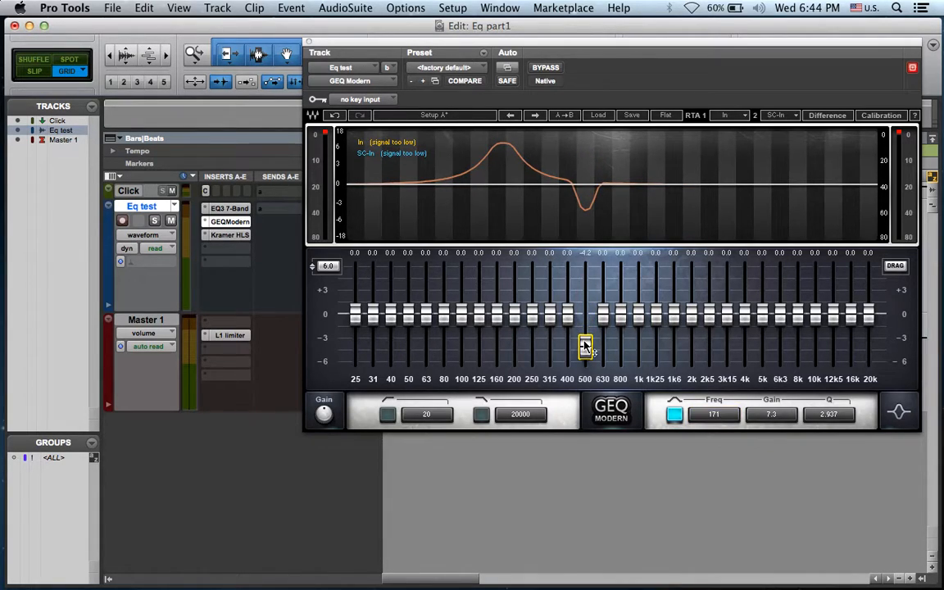
{"action": "left_click", "coordinate": [673, 413]}
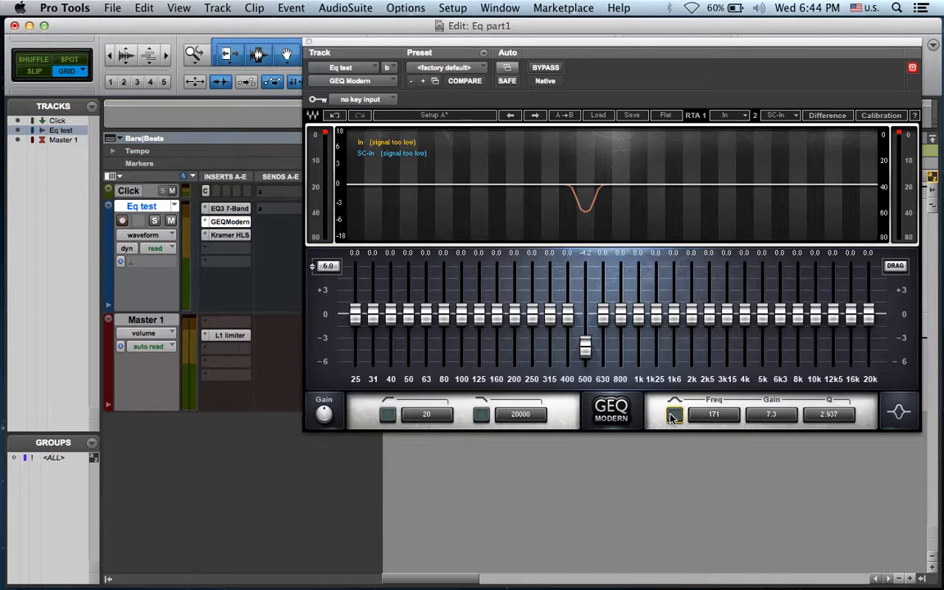
{"action": "left_click", "coordinate": [233, 222]}
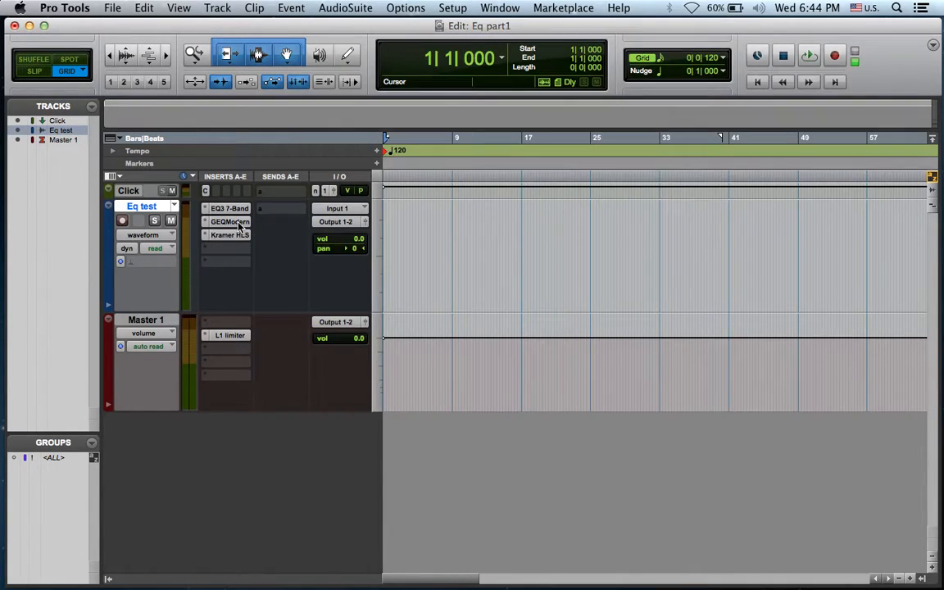
In the EQ3 7-Band, try the HPF section as an 18 dB/oct high-pass filter at 110.3 Hz, and switch it out
{"action": "left_click", "coordinate": [231, 209]}
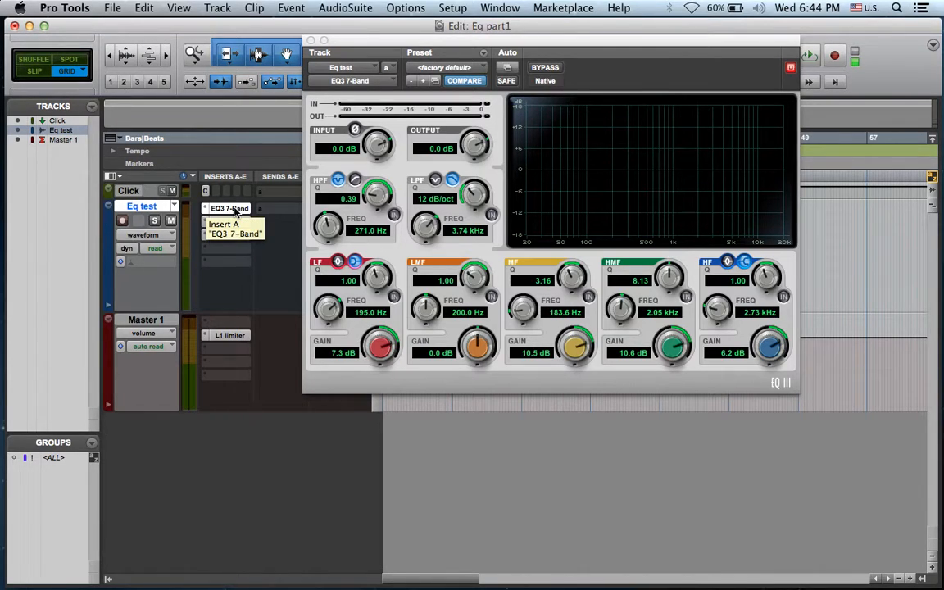
{"action": "left_click", "coordinate": [394, 215]}
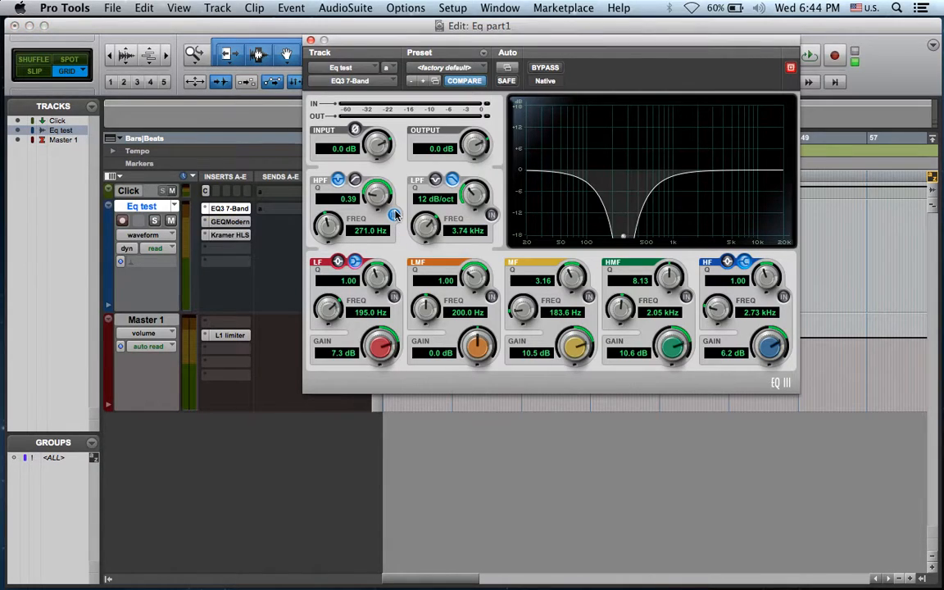
{"action": "left_click", "coordinate": [354, 179]}
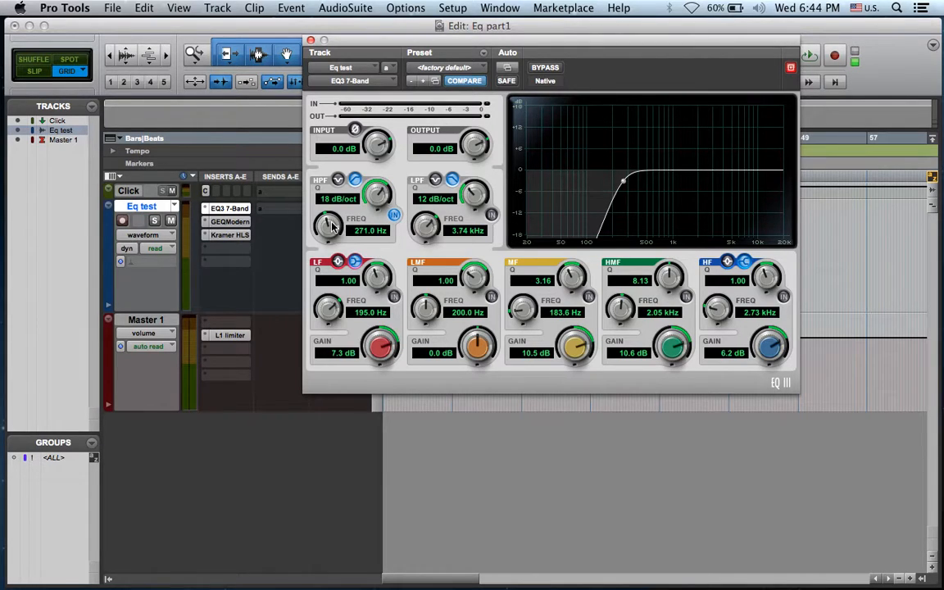
{"action": "left_click_drag", "start_coordinate": [332, 227], "coordinate": [328, 238]}
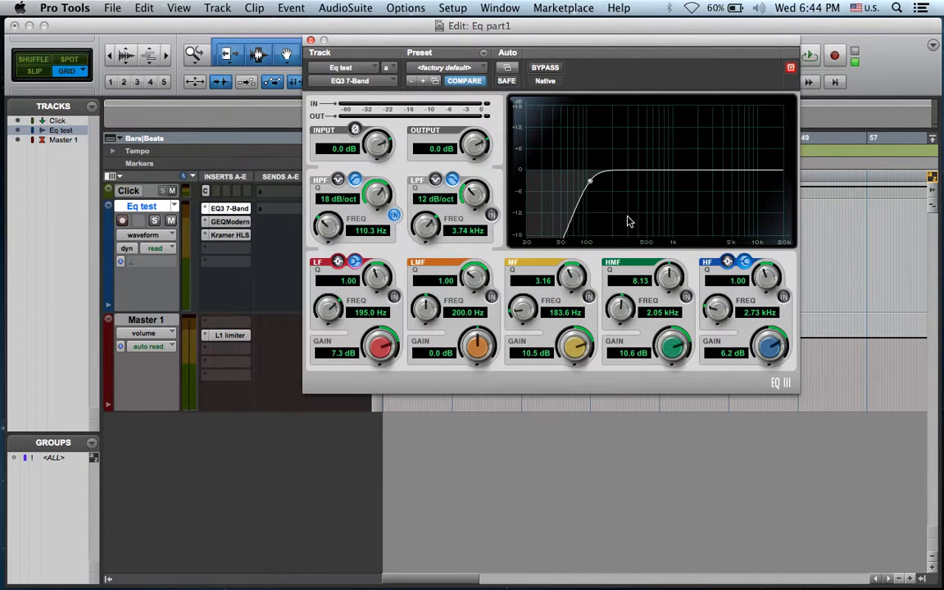
{"action": "left_click", "coordinate": [393, 215]}
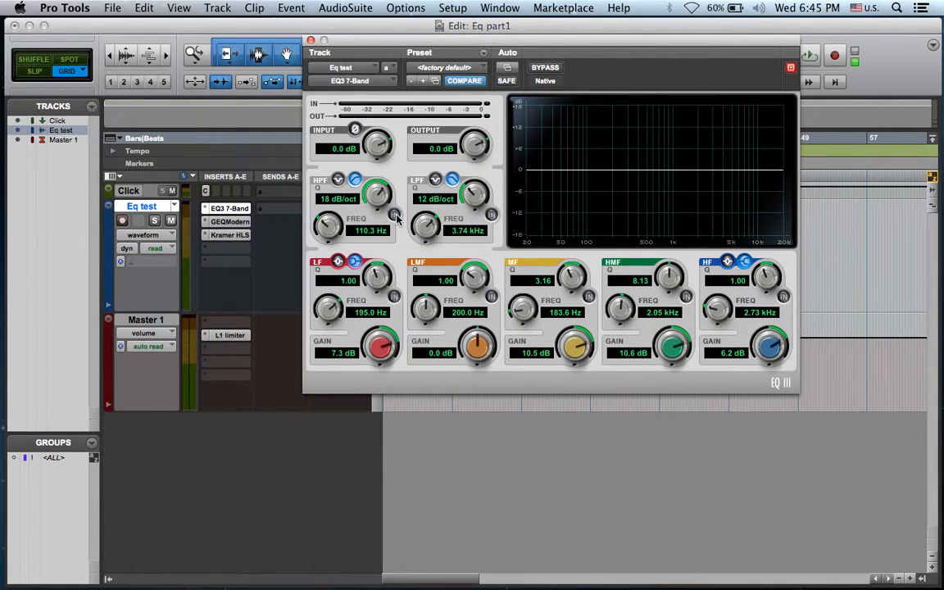
Engage the low-pass filter together with the high-pass filter, and switch both out again
{"action": "left_click", "coordinate": [491, 214]}
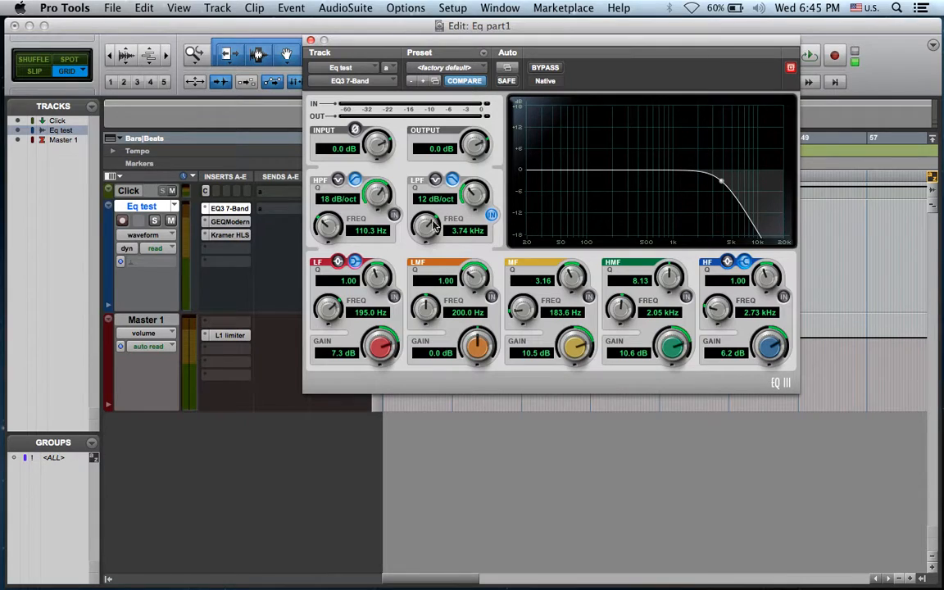
{"action": "left_click", "coordinate": [394, 215]}
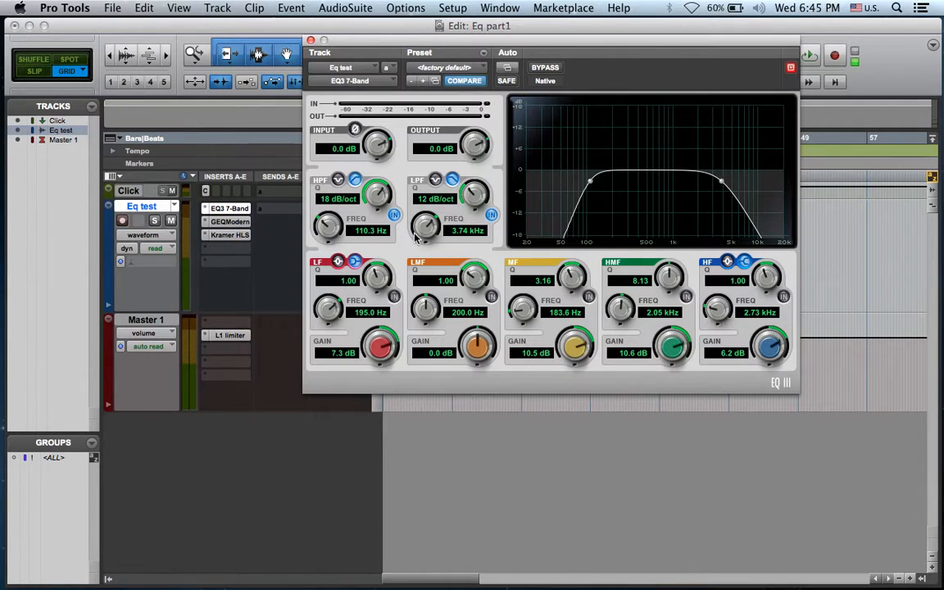
{"action": "left_click", "coordinate": [492, 215]}
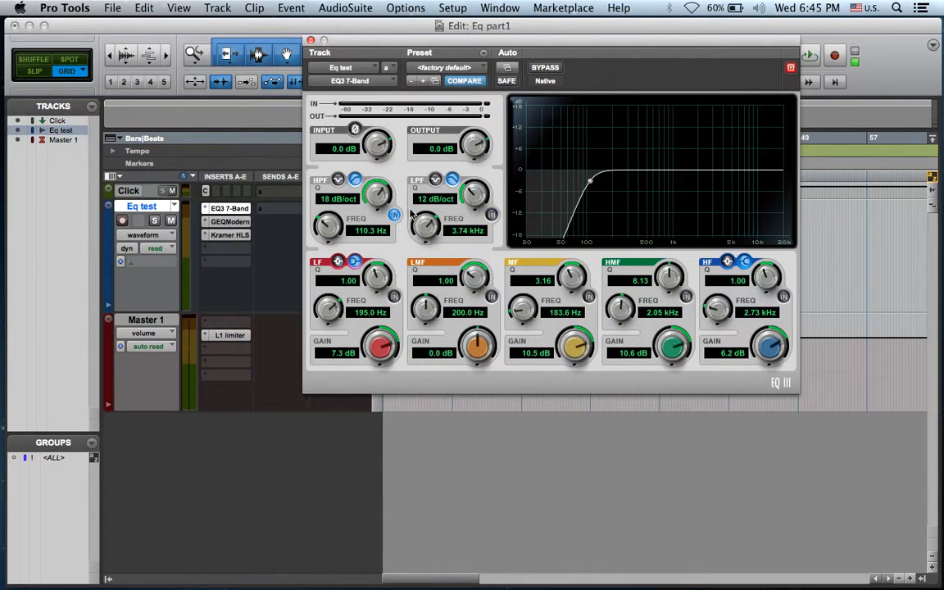
{"action": "left_click", "coordinate": [394, 215]}
Change the HPF section to a notch filter, and switch it in and back out to view its curve
{"action": "left_click", "coordinate": [338, 179]}
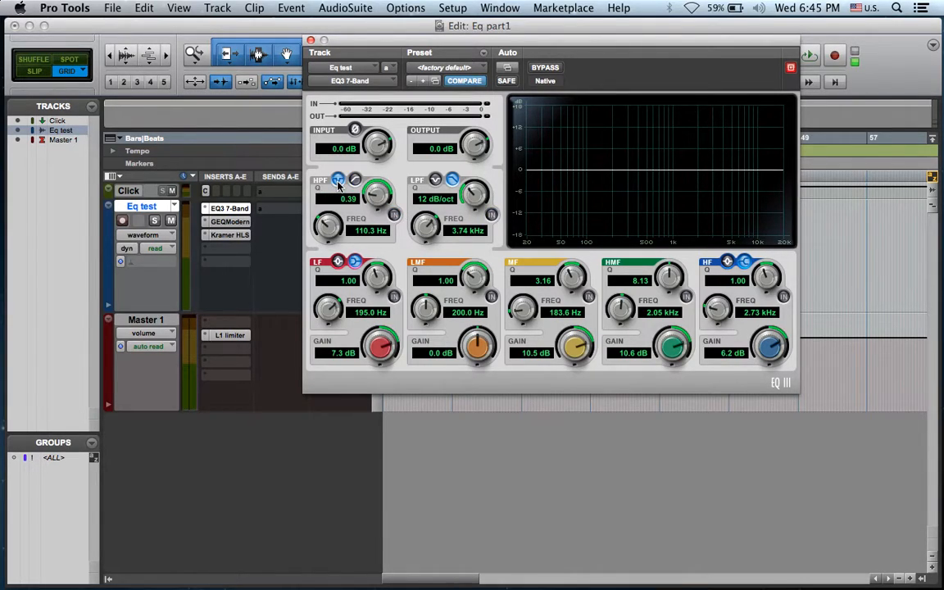
{"action": "left_click", "coordinate": [394, 214]}
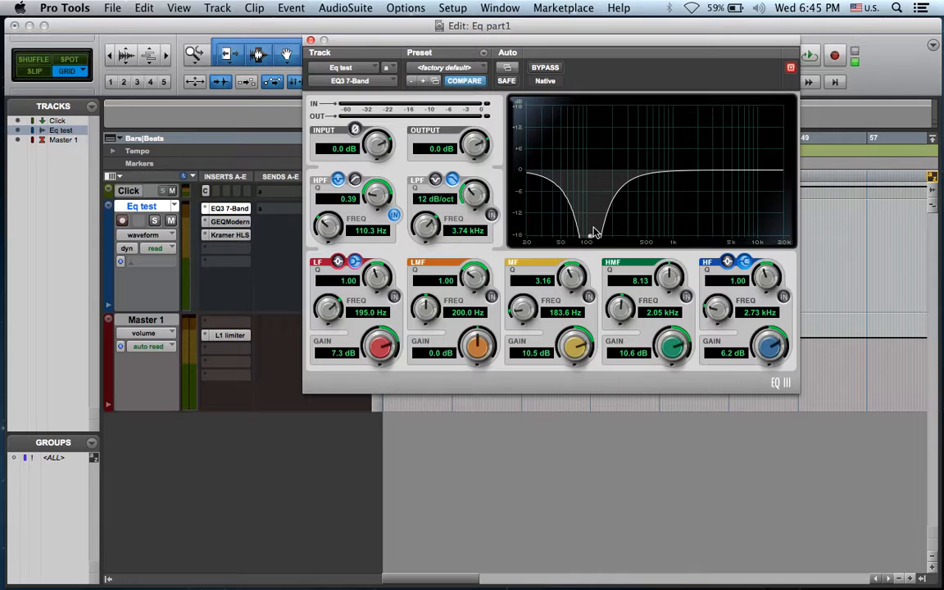
{"action": "left_click", "coordinate": [395, 216]}
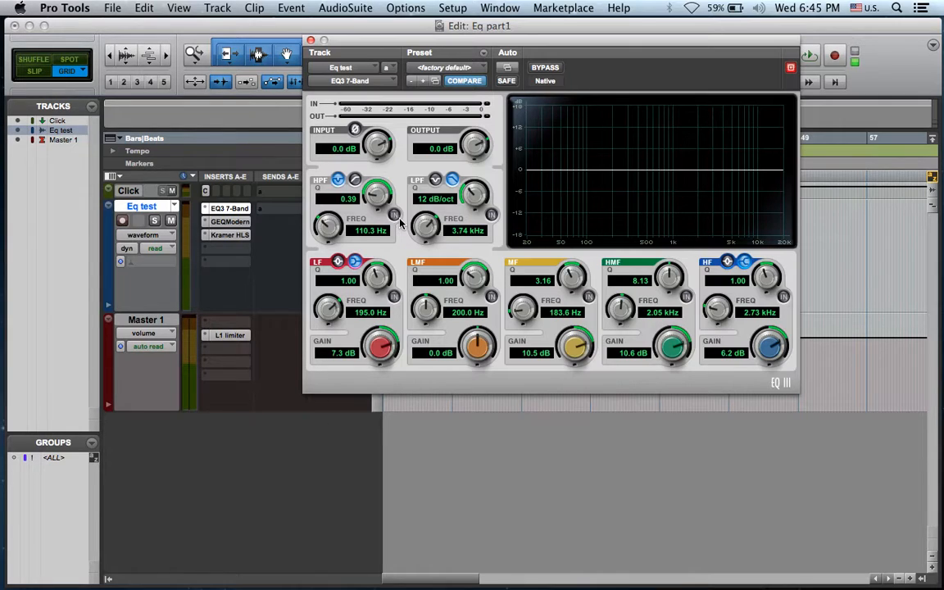
Switch in the HF shelf and try its gain at -7.0 dB before setting it to 5.3 dB
{"action": "left_click", "coordinate": [783, 297]}
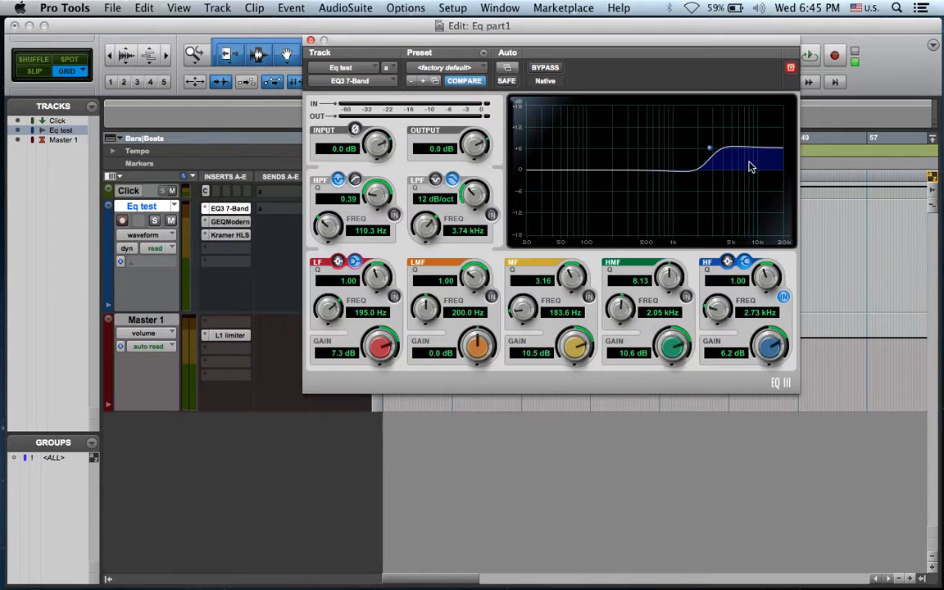
{"action": "left_click_drag", "start_coordinate": [761, 338], "coordinate": [755, 422]}
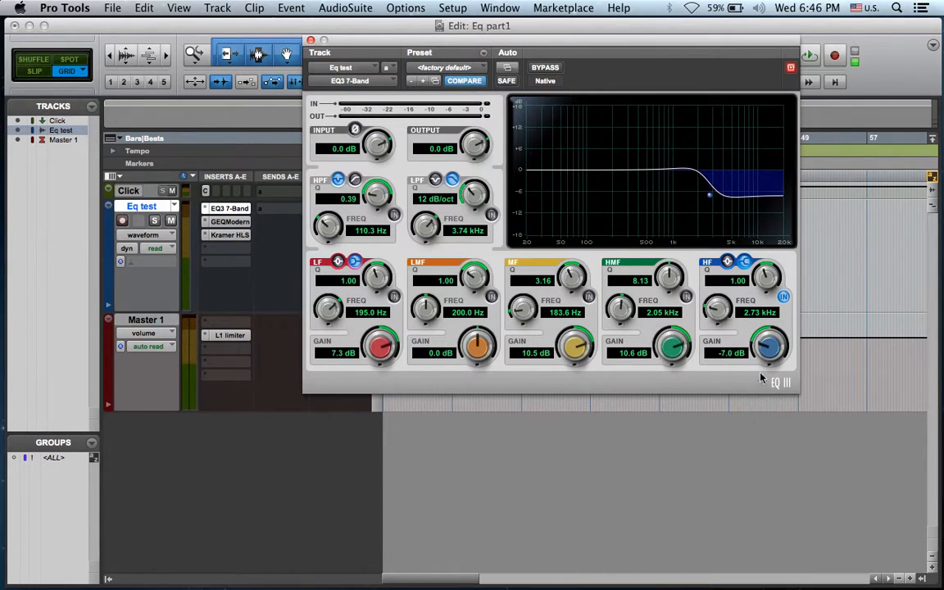
{"action": "left_click_drag", "start_coordinate": [771, 347], "coordinate": [775, 312]}
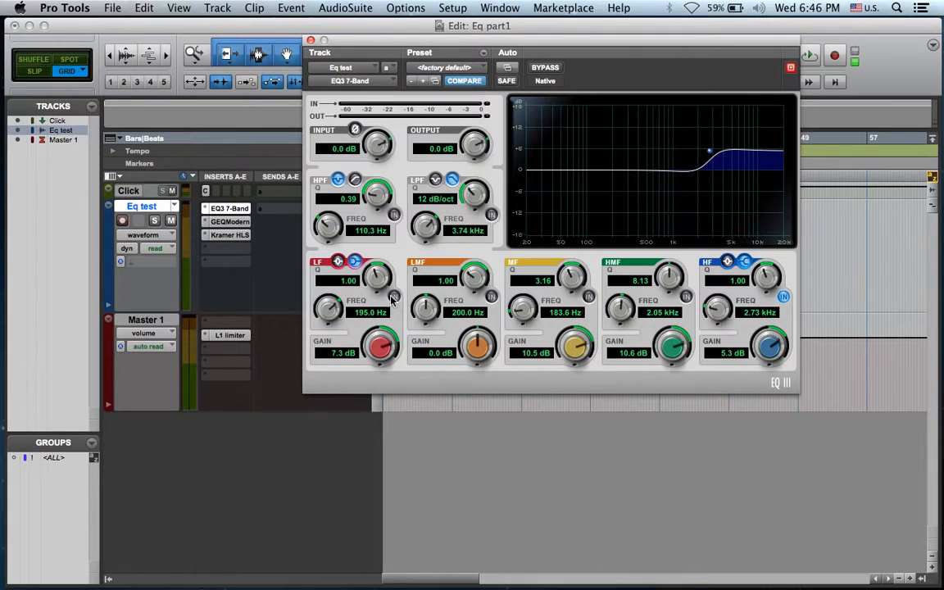
Switch in the LF shelf with its gain at -8.5 dB, and switch both the HF and LF shelves out
{"action": "left_click", "coordinate": [394, 298]}
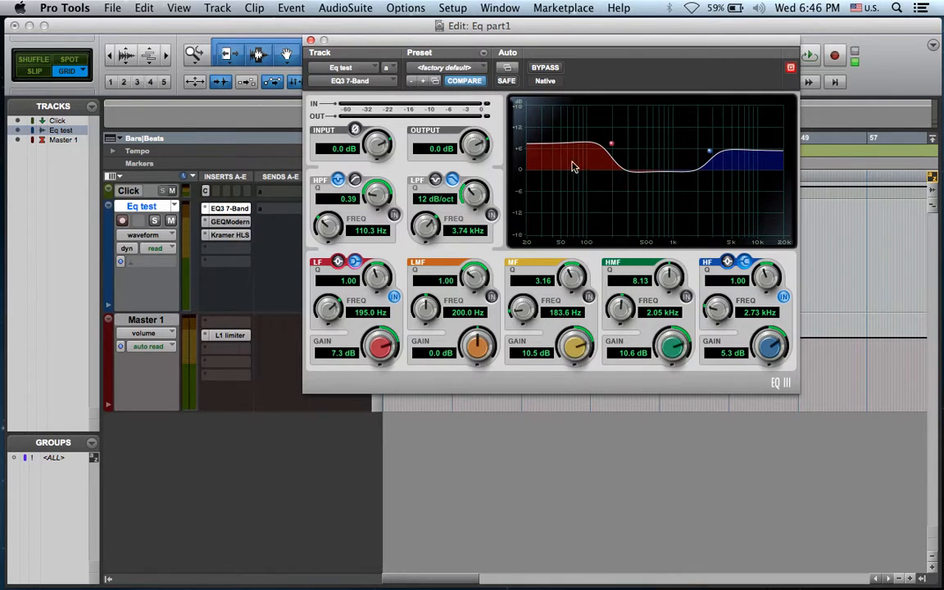
{"action": "left_click_drag", "start_coordinate": [377, 347], "coordinate": [358, 422]}
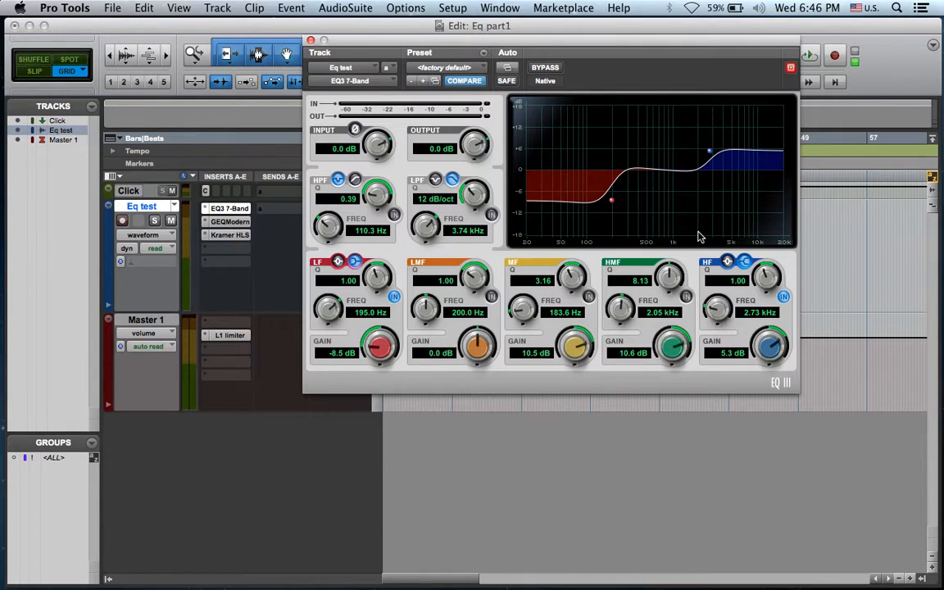
{"action": "left_click", "coordinate": [701, 271]}
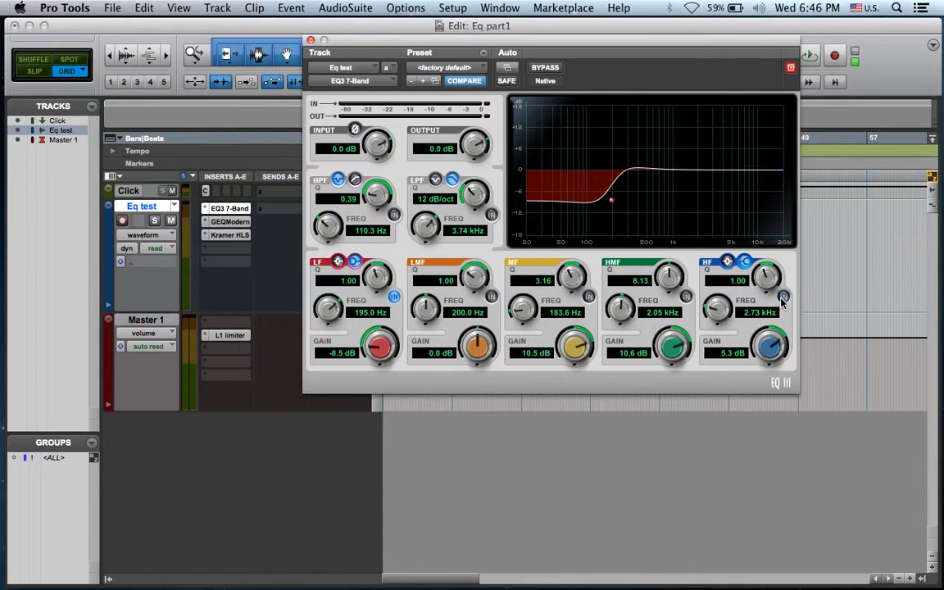
{"action": "left_click", "coordinate": [393, 298]}
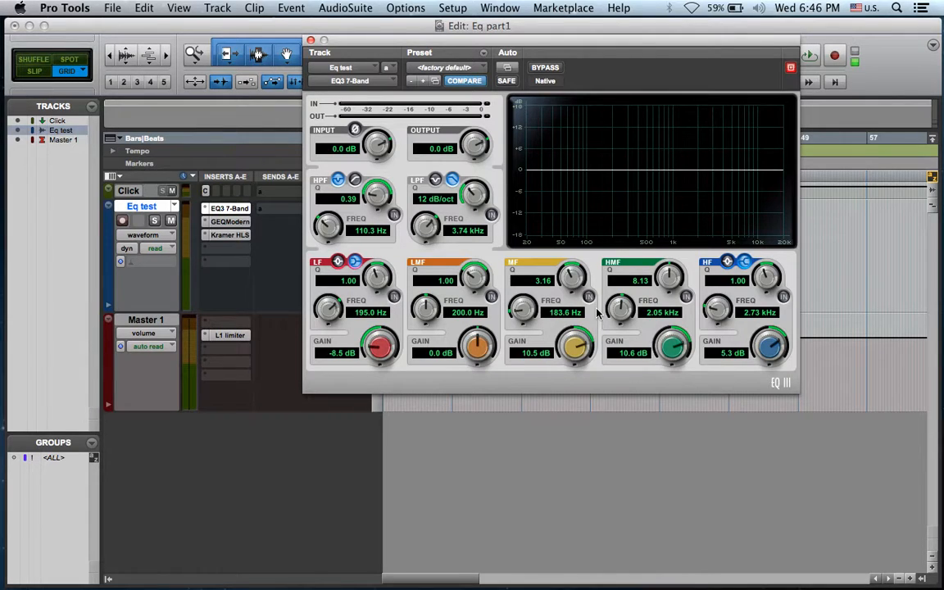
Switch in the HMF band and widen it into a broad boost with Q 2.69 and 15.2 dB gain
{"action": "left_click", "coordinate": [685, 296]}
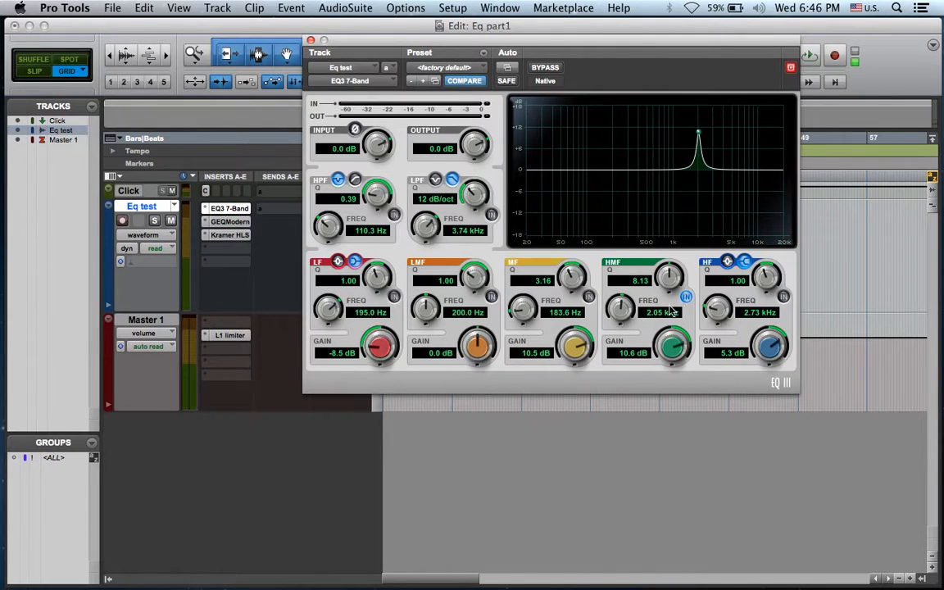
{"action": "left_click_drag", "start_coordinate": [667, 280], "coordinate": [666, 310]}
{"action": "left_click_drag", "start_coordinate": [671, 351], "coordinate": [671, 338]}
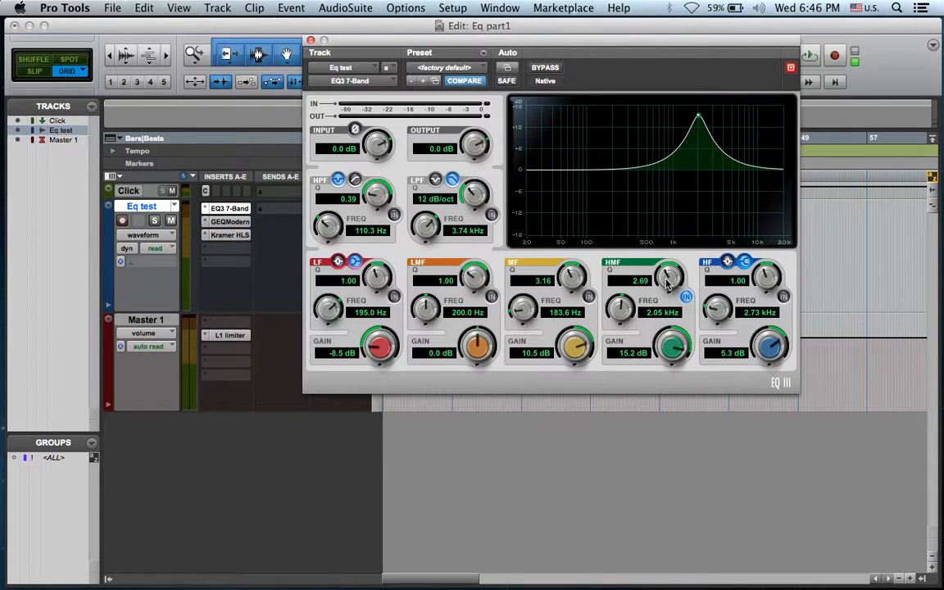
Turn the HMF band into a narrow cut with Q 8.04 and -13.7 dB gain at 3.67 kHz
{"action": "mouse_move", "coordinate": [664, 277]}
{"action": "left_mouse_down"}
{"action": "mouse_move", "coordinate": [647, 322]}
{"action": "mouse_move", "coordinate": [672, 285]}
{"action": "left_mouse_up"}
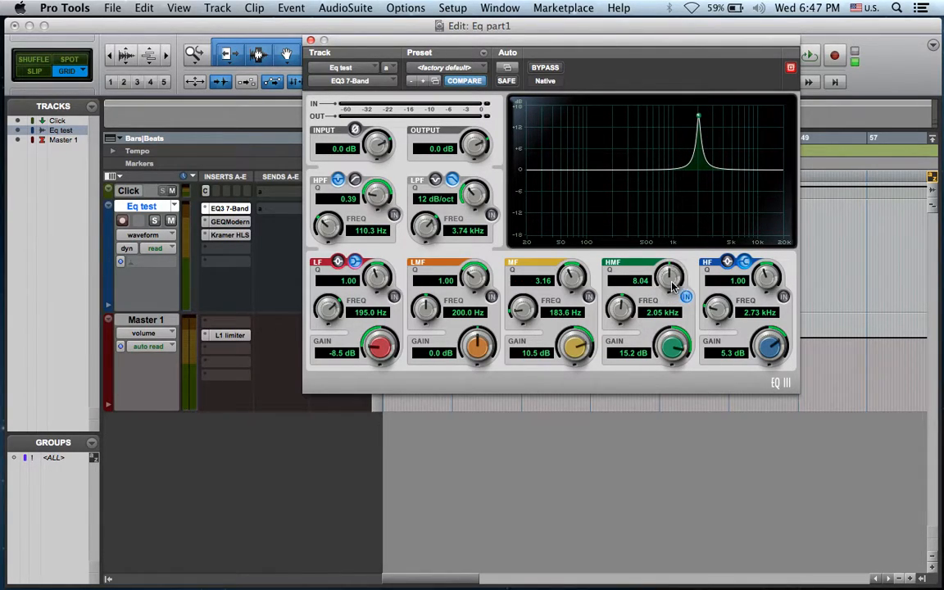
{"action": "left_click_drag", "start_coordinate": [673, 345], "coordinate": [670, 420]}
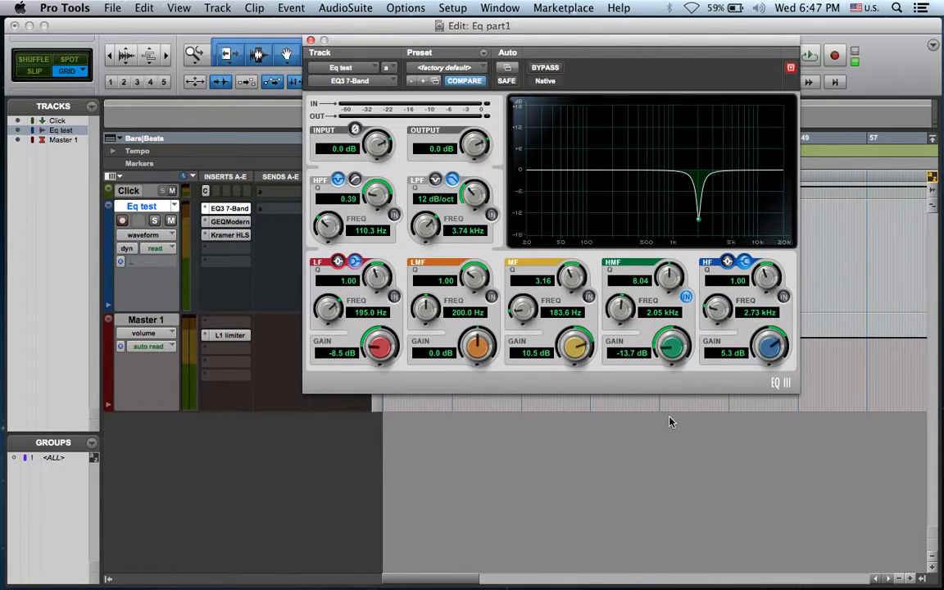
{"action": "mouse_move", "coordinate": [621, 315]}
{"action": "left_mouse_down"}
{"action": "mouse_move", "coordinate": [614, 343]}
{"action": "mouse_move", "coordinate": [615, 310]}
{"action": "mouse_move", "coordinate": [621, 317]}
{"action": "left_mouse_up"}
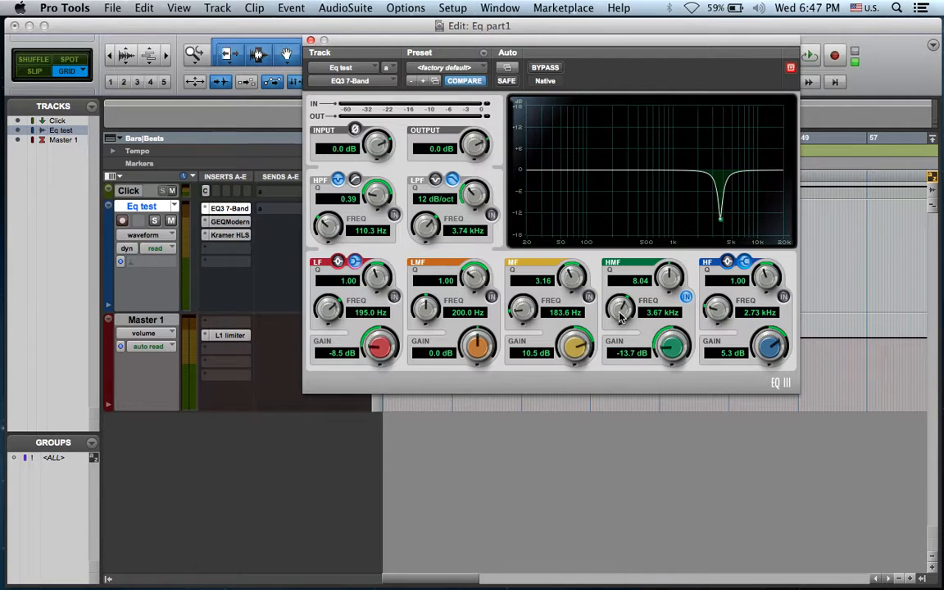
{"action": "key", "text": "super+Tab"}
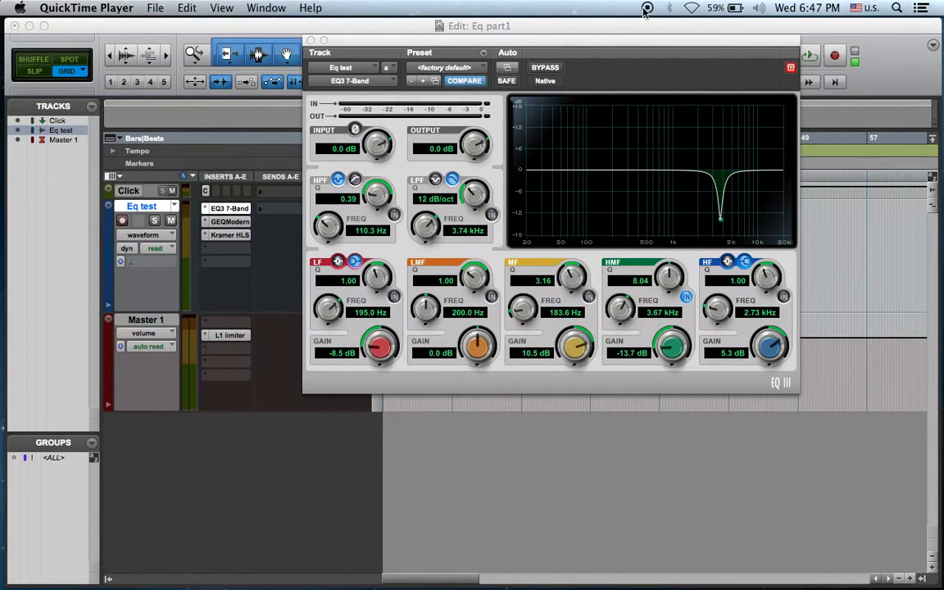